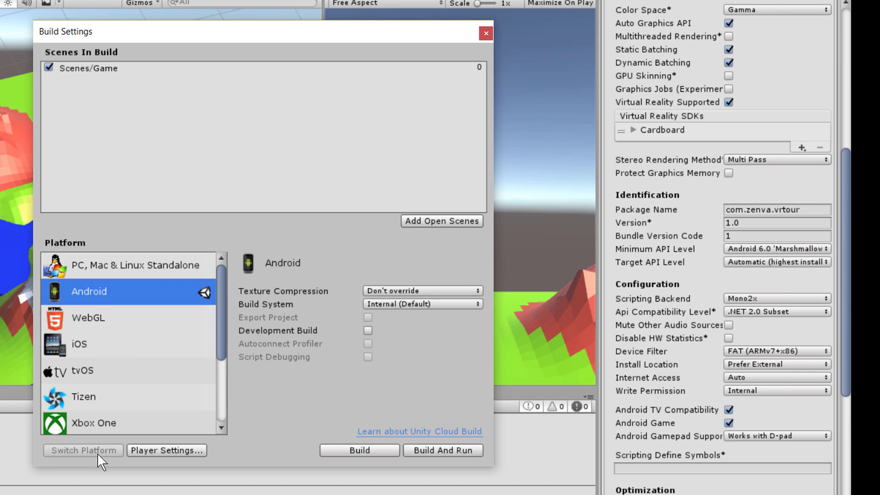
Step: Choose the PC, Mac & Linux Standalone platform in the build settings, and reselect Android
left_click(134, 268)
left_click(122, 298)
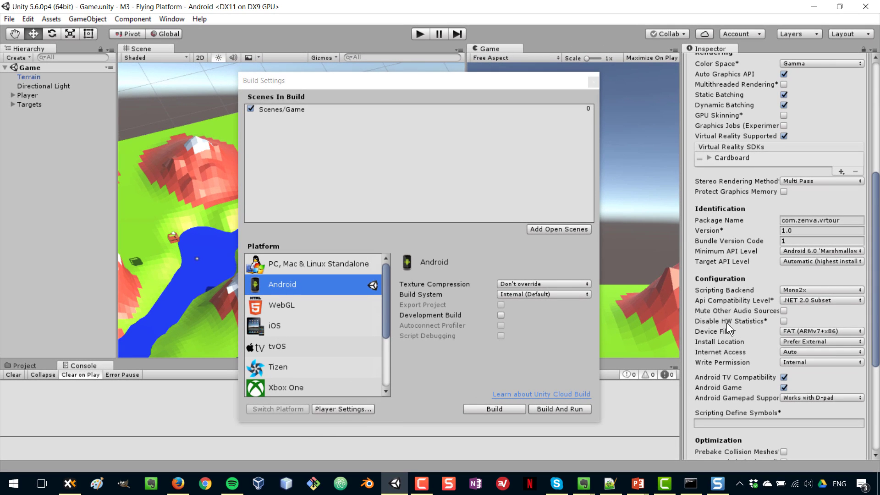
Step: Switch Virtual Reality Supported off and back on in the Android player settings
scroll(844, 216, "up", 10)
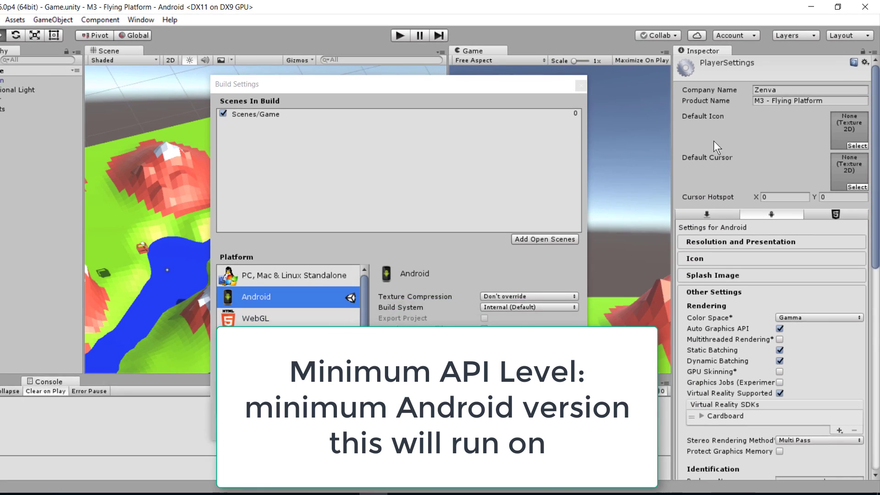
scroll(730, 147, "down", 3)
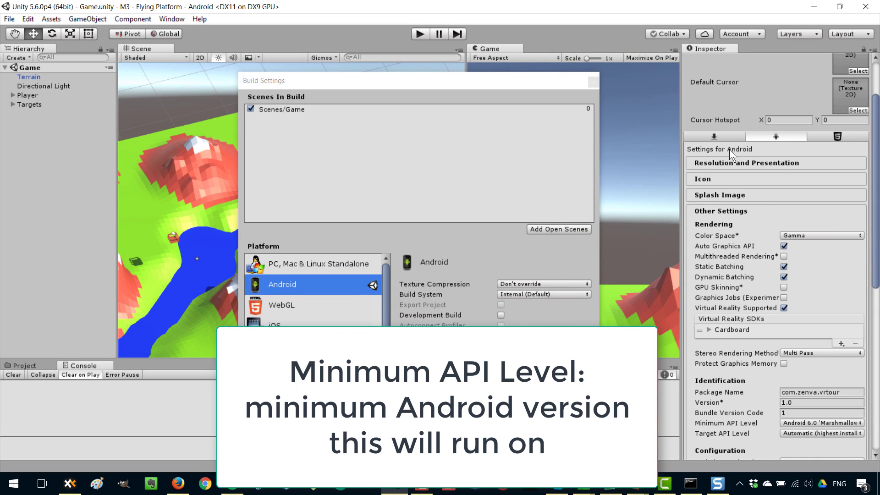
scroll(751, 141, "down", 3)
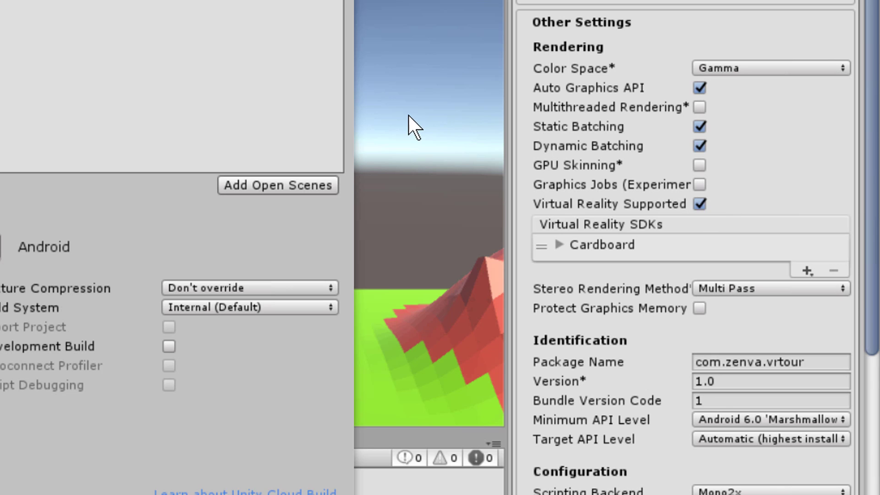
left_click(700, 204)
left_click(700, 205)
left_click(699, 205)
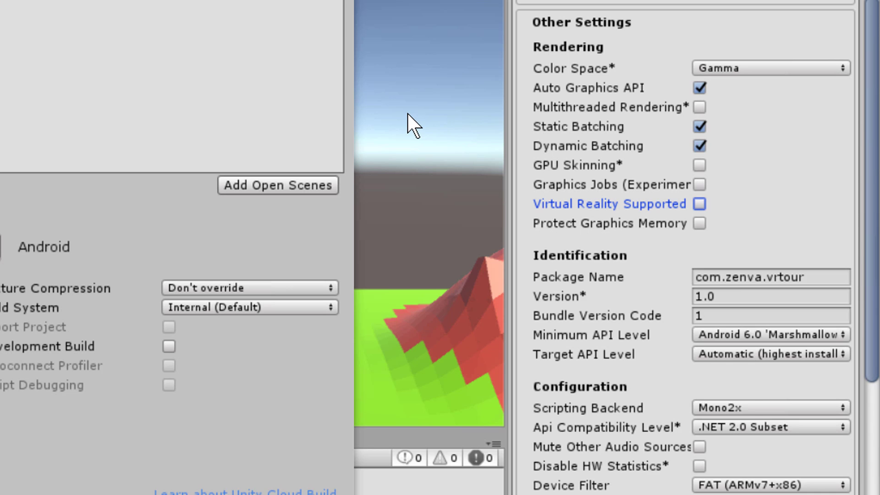
left_click(700, 204)
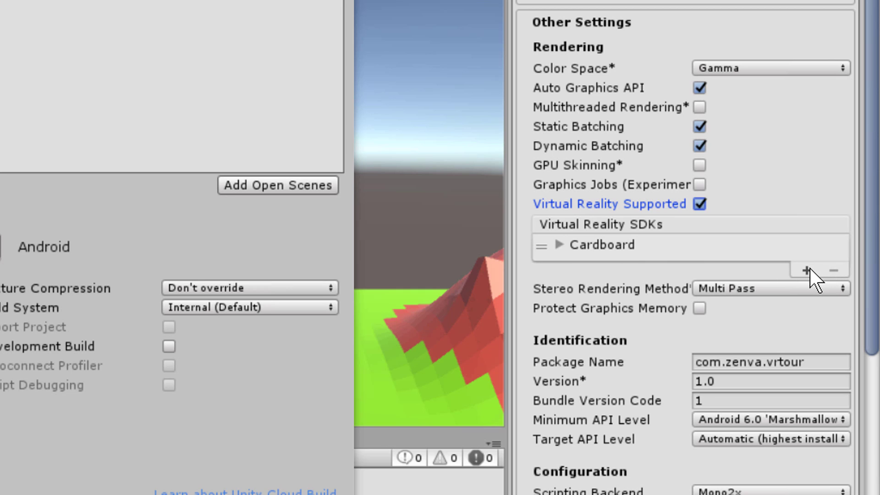
Step: Remove Cardboard from the Virtual Reality SDKs and add it back
left_click(583, 249)
left_click(833, 271)
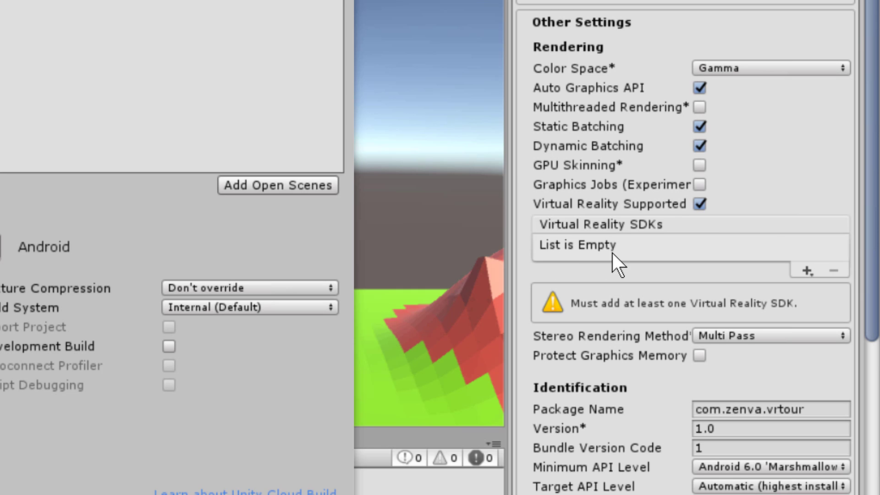
left_click(807, 269)
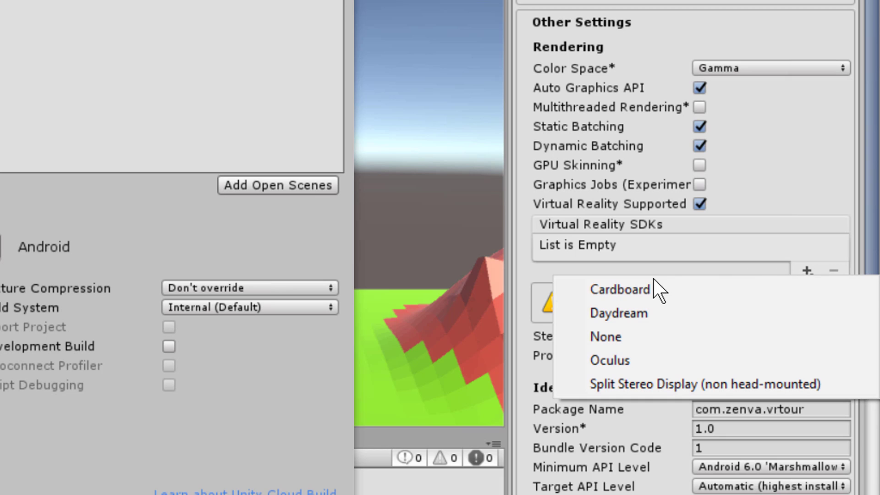
left_click(717, 287)
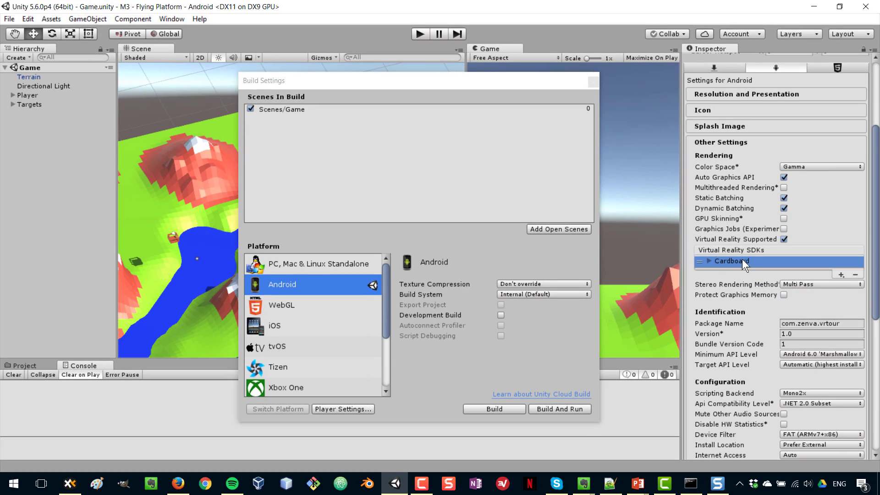
Step: Change the Android package name to com.zenva.vrflying in the Identification settings
scroll(740, 307, "down", 2)
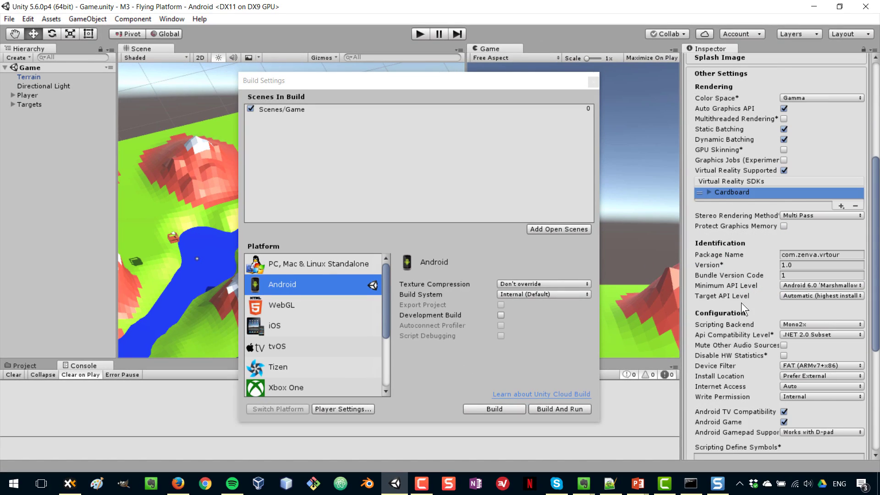
scroll(742, 302, "down", 1)
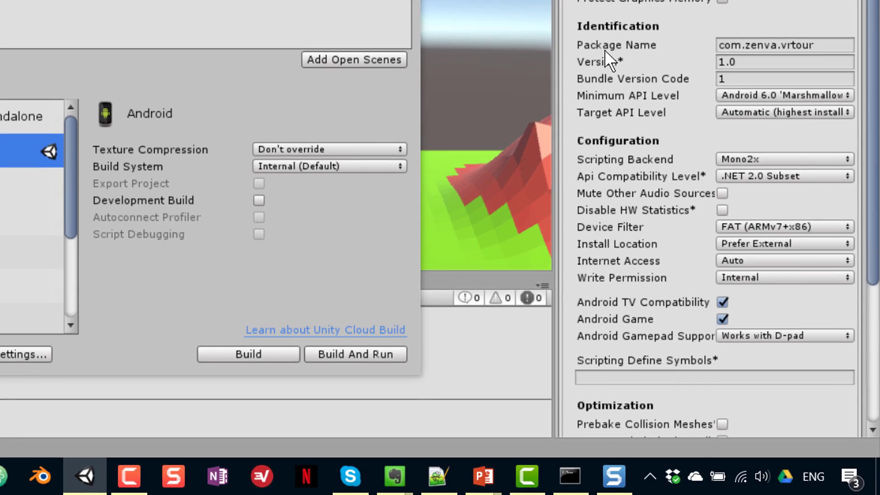
left_click(826, 47)
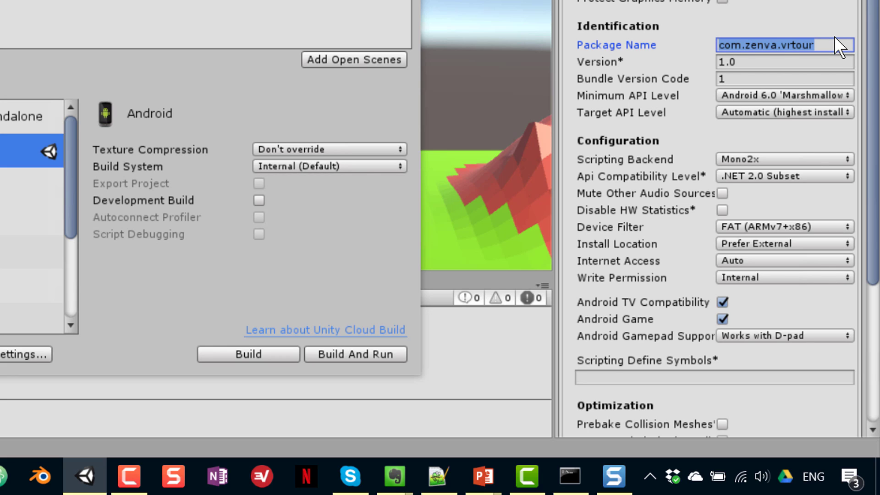
key("BackSpace")
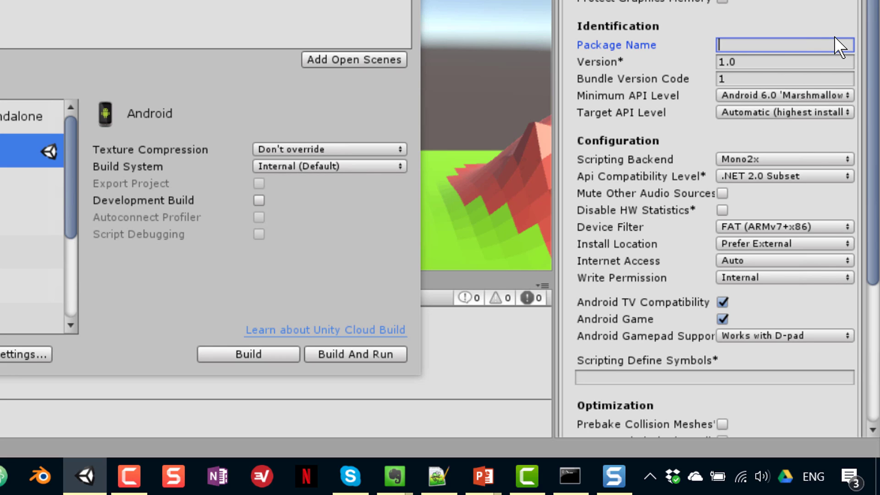
type("com.zenva")
key("ctrl+shift+Left")
key("ctrl+shift+Left")
key("ctrl+shift+Left")
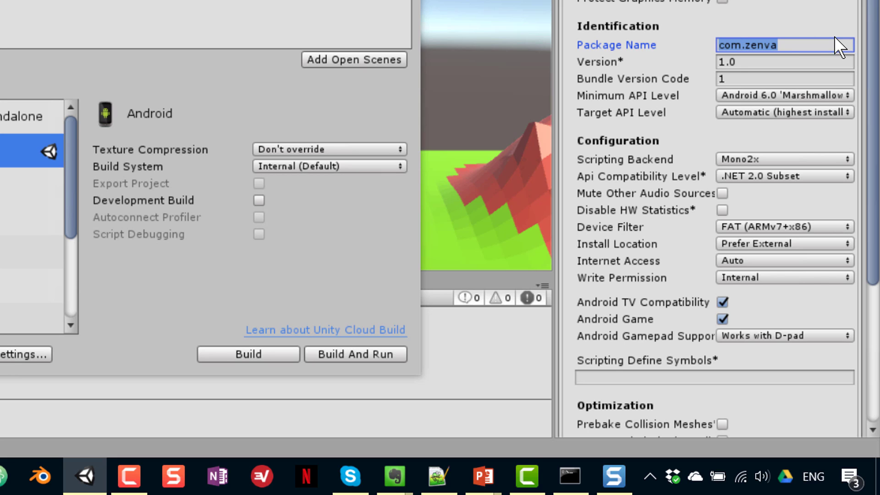
key("End")
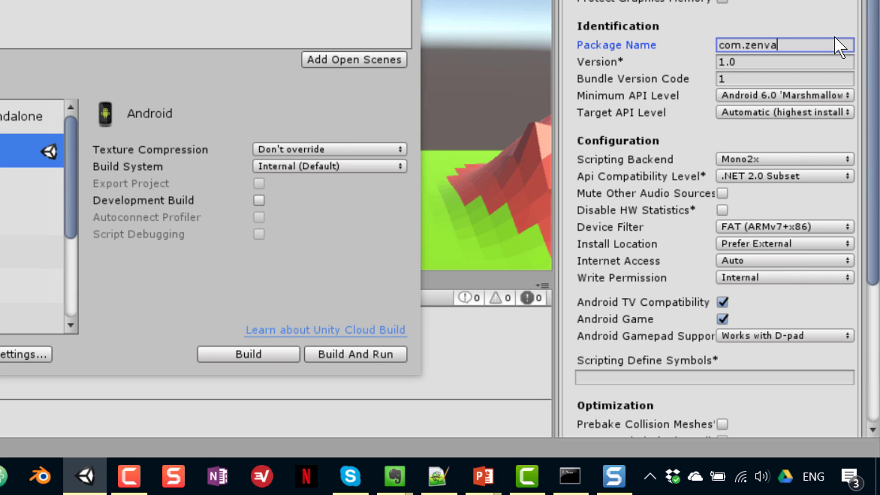
type(".")
type("v")
type("rga")
key("BackSpace")
key("BackSpace")
type("flying")
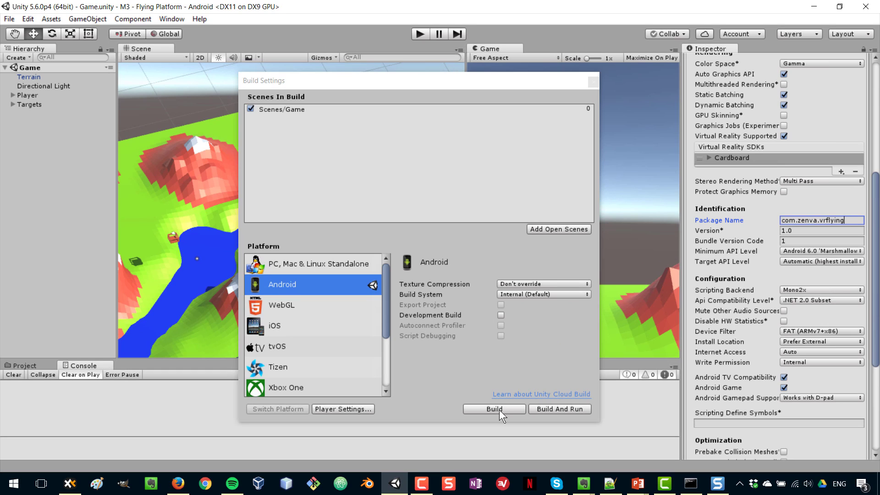
Step: Start building and running the Android app, creating and opening a folder named Builds in the project folder
left_click(571, 408)
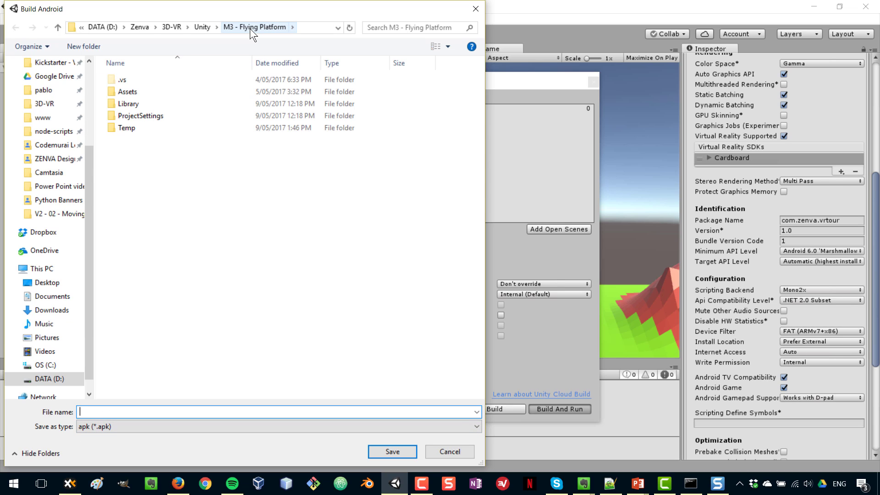
left_click(74, 44)
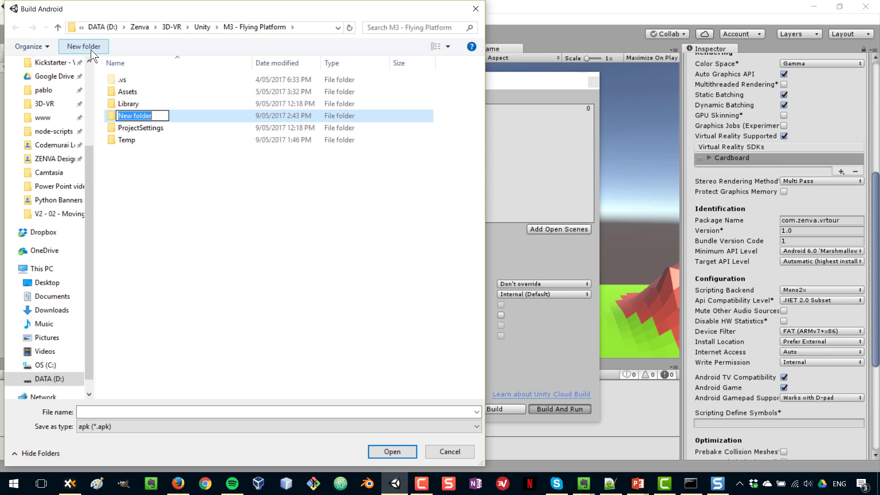
type("Builds")
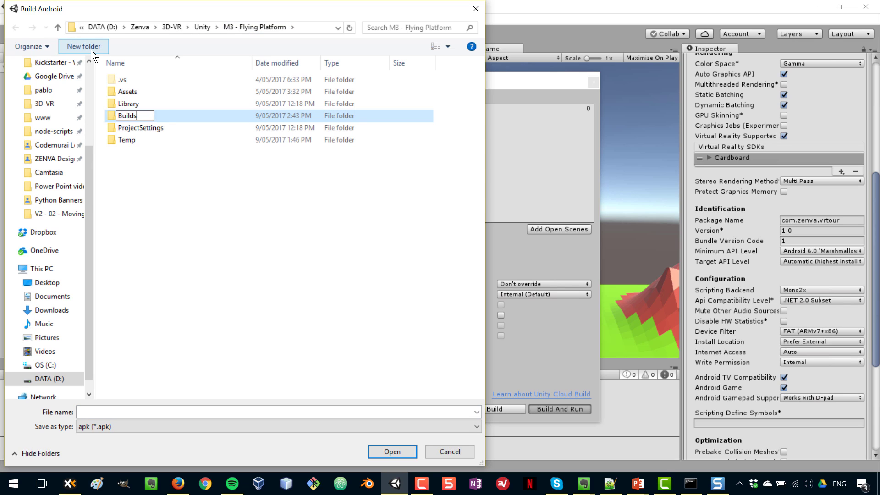
key("Return")
key("Return")
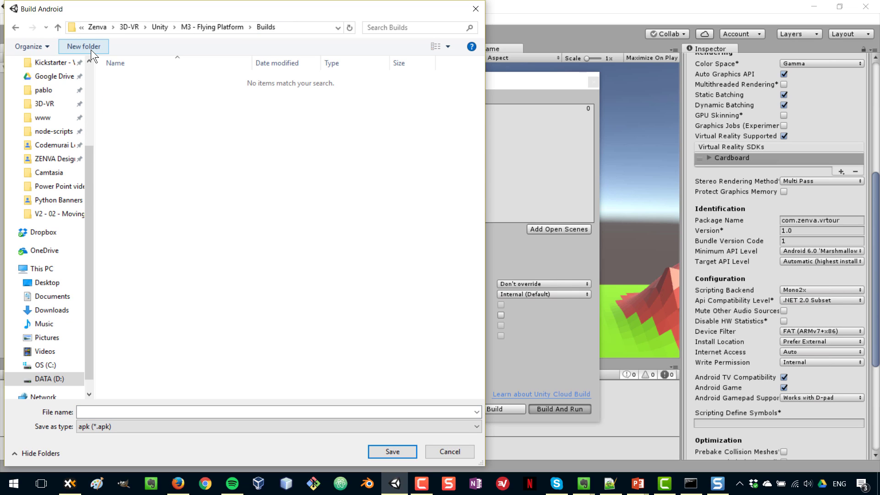
Step: Save the apk as game in the Builds folder to launch the build
left_click(171, 414)
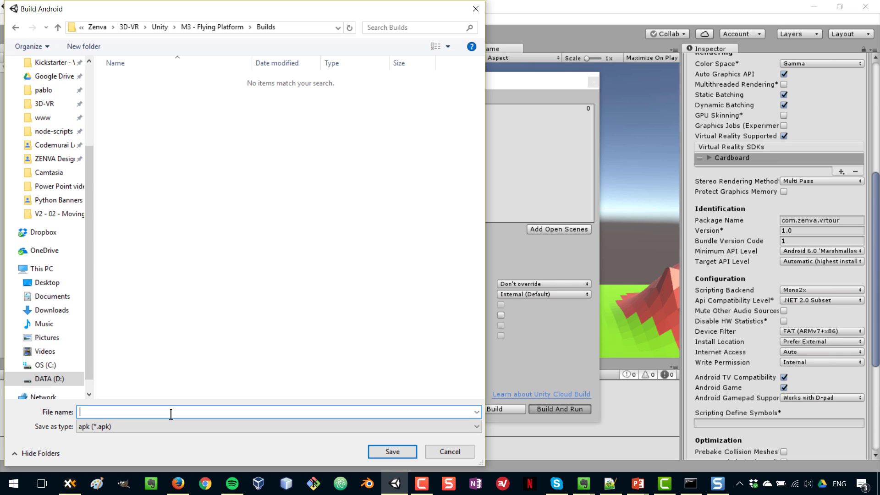
type("game")
left_click(395, 451)
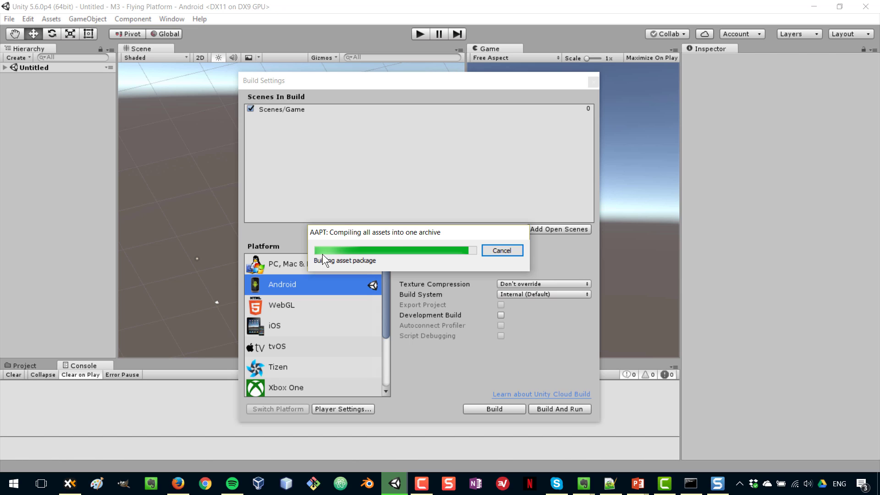
Step: Switch to the Command Prompt to check the devices attached through adb, and return to Unity
left_click(691, 483)
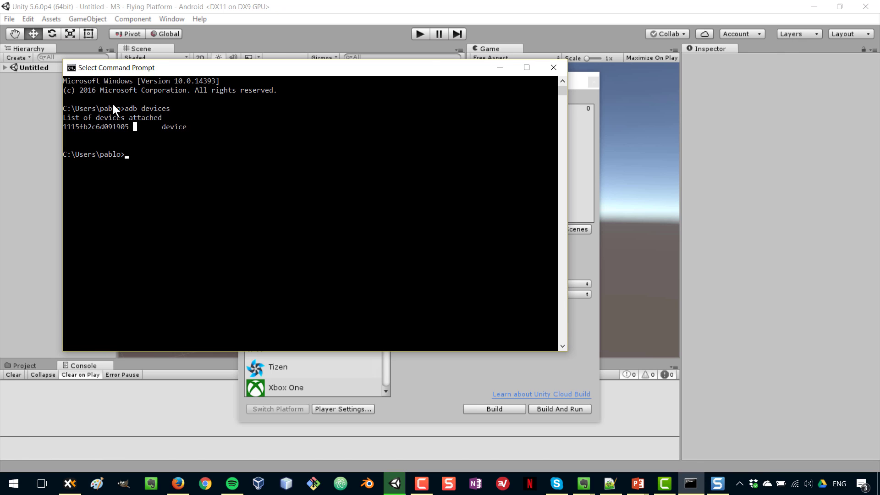
left_click(499, 66)
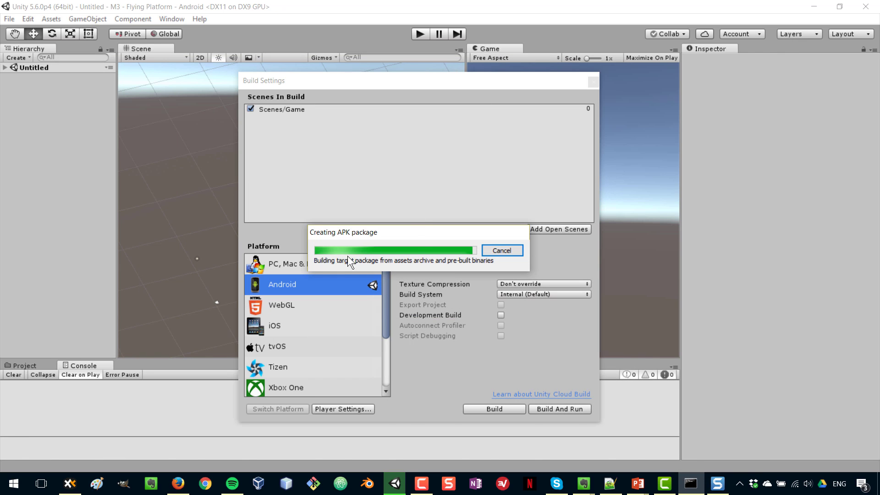